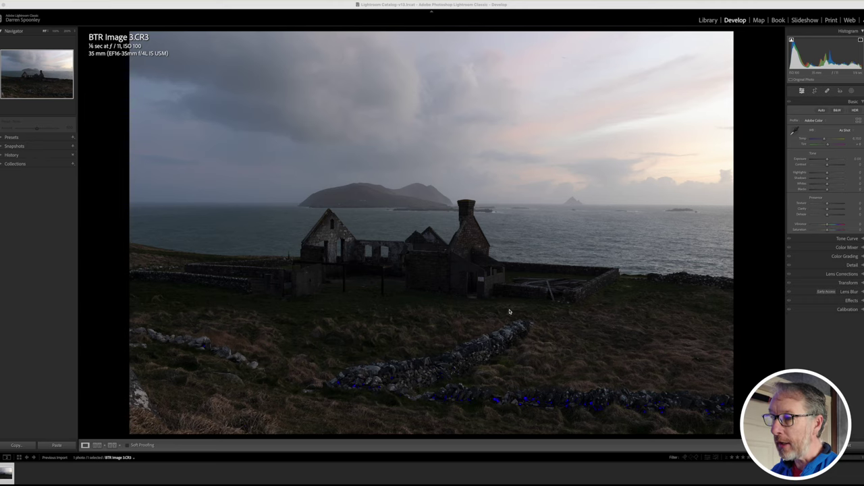
{"action": "left_click", "coordinate": [359, 240]}
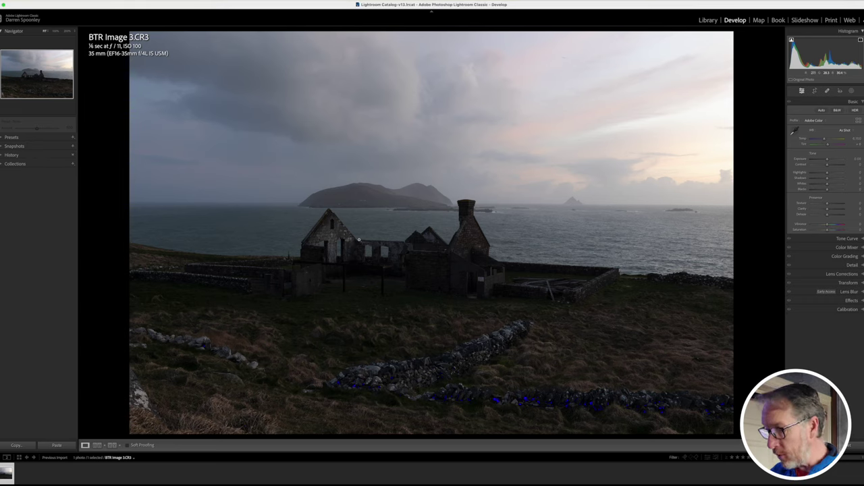
{"action": "left_click", "coordinate": [358, 240]}
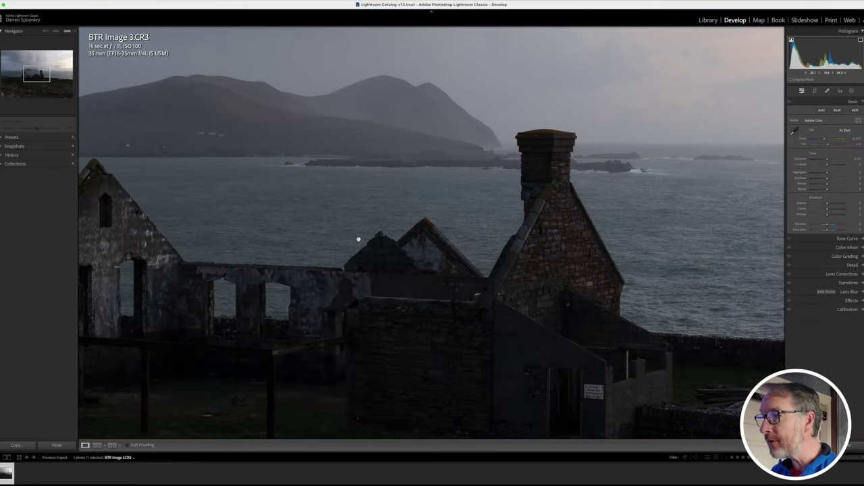
{"action": "scroll", "coordinate": [359, 239], "scroll_direction": "down", "scroll_amount": 3}
{"action": "scroll", "coordinate": [358, 240], "scroll_direction": "left", "scroll_amount": 5}
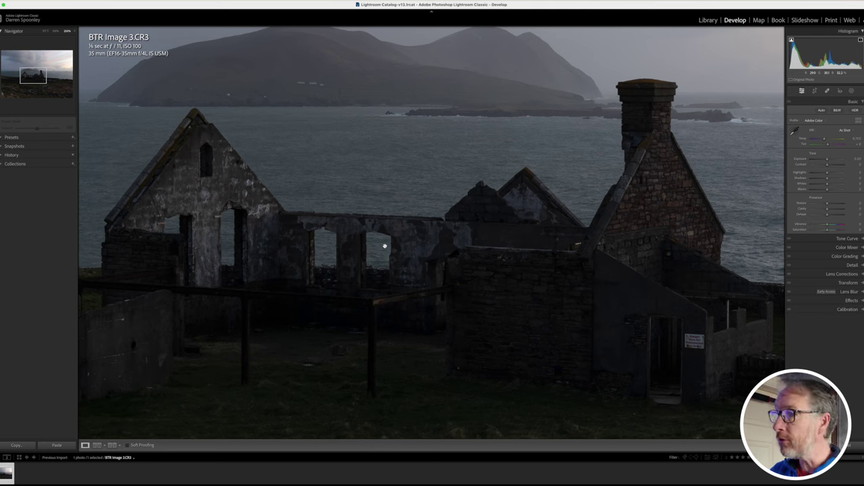
{"action": "left_click", "coordinate": [384, 245]}
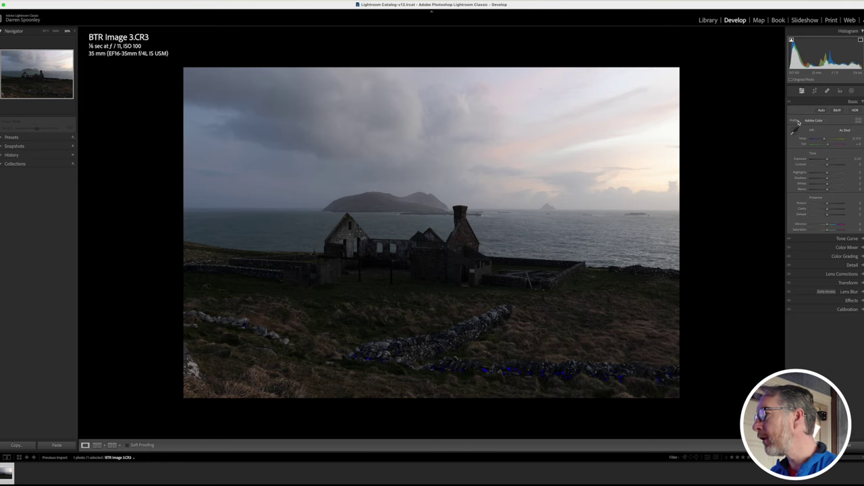
- Rotate the seascape about -0.33° in Crop & Straighten so the sea horizon is level
{"action": "left_click", "coordinate": [815, 90]}
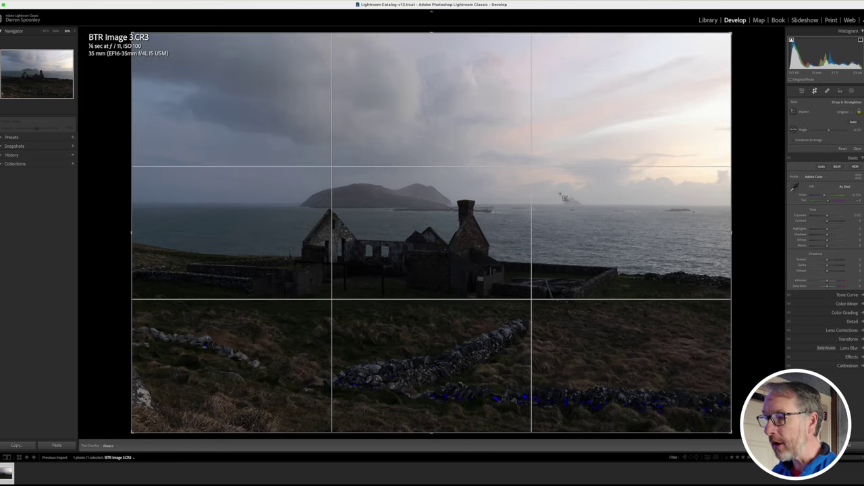
{"action": "left_click_drag", "start_coordinate": [414, 437], "coordinate": [414, 437]}
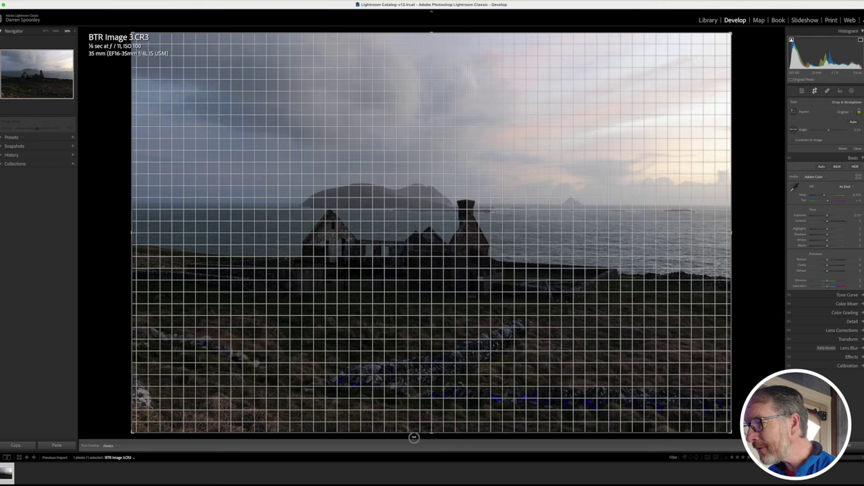
{"action": "left_click_drag", "start_coordinate": [414, 437], "coordinate": [415, 436]}
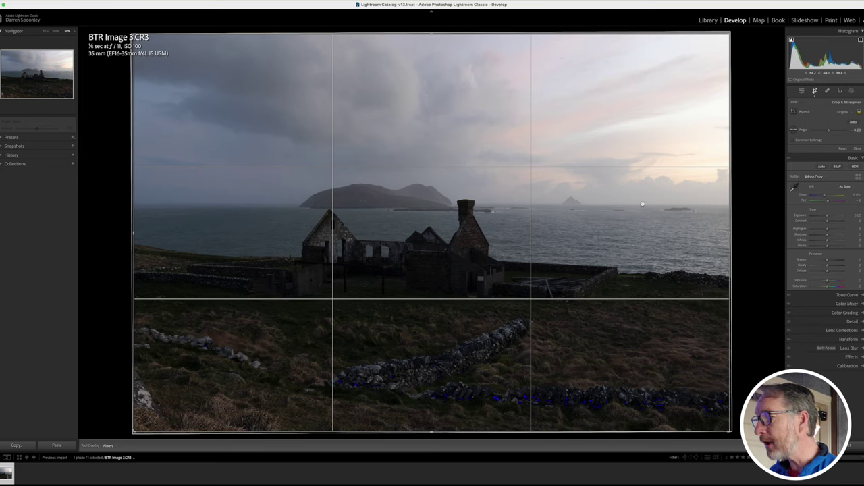
{"action": "left_click_drag", "start_coordinate": [400, 437], "coordinate": [399, 436]}
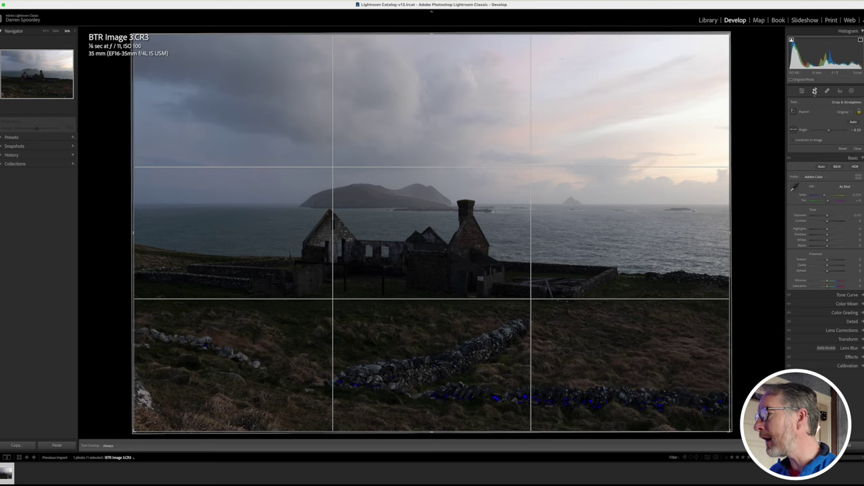
- Try a 16 x 9 crop aspect and shift the photo to include more sky
{"action": "left_click", "coordinate": [818, 92]}
{"action": "left_click", "coordinate": [820, 94]}
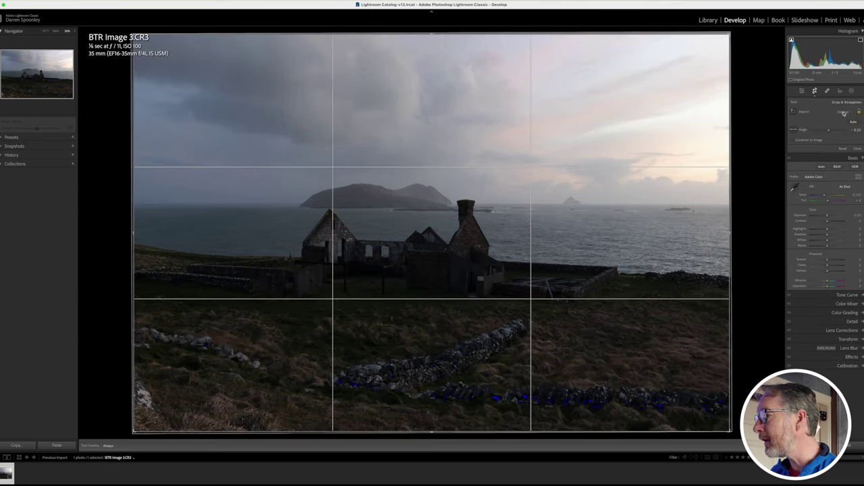
{"action": "left_click", "coordinate": [843, 112]}
{"action": "left_click", "coordinate": [835, 168]}
{"action": "mouse_move", "coordinate": [371, 231]}
{"action": "left_mouse_down"}
{"action": "mouse_move", "coordinate": [380, 204]}
{"action": "mouse_move", "coordinate": [373, 216]}
{"action": "left_mouse_up"}
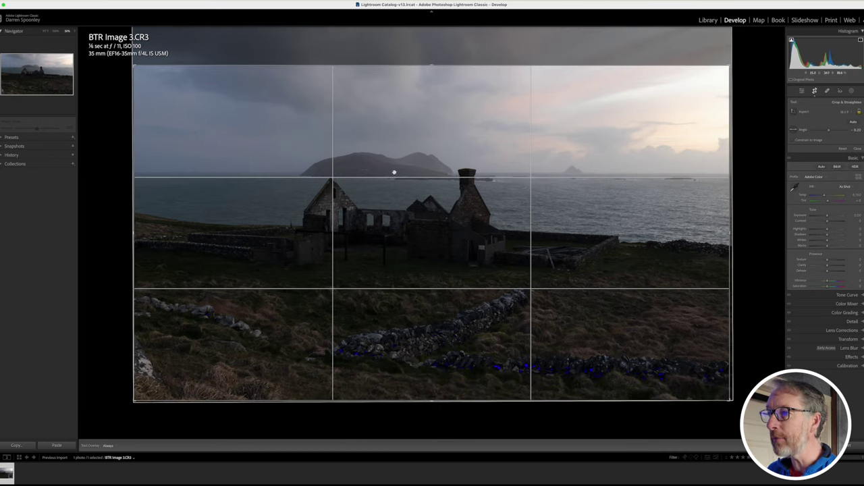
{"action": "left_click_drag", "start_coordinate": [401, 93], "coordinate": [405, 153]}
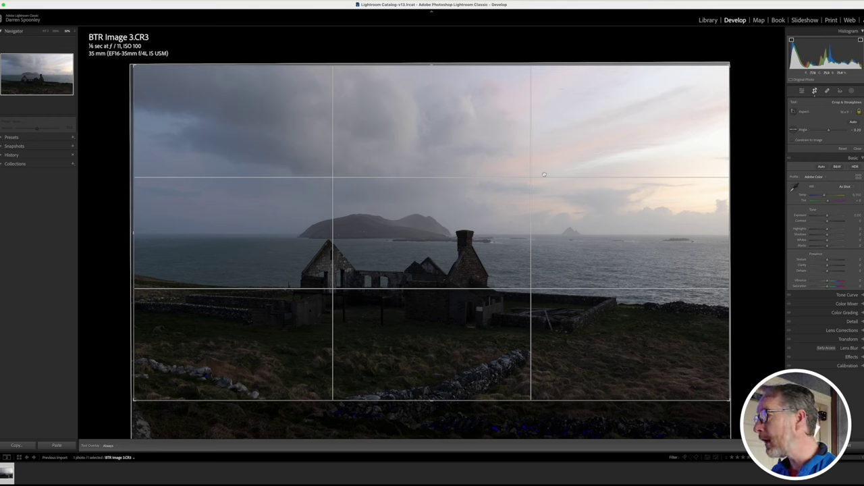
- Set the crop aspect back to As Shot and commit the straightened crop
{"action": "left_click", "coordinate": [844, 112]}
{"action": "left_click", "coordinate": [832, 49]}
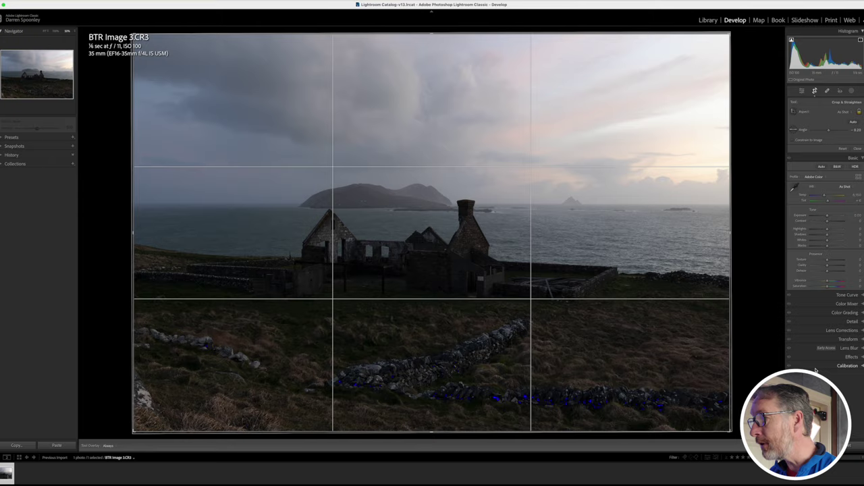
{"action": "key", "text": "r"}
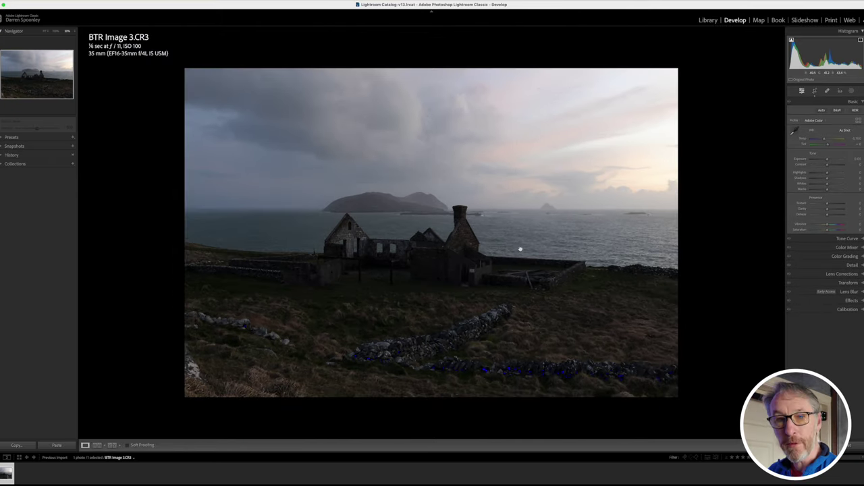
- Zoom in and pan across the ruins to inspect detail, then return to the full view
{"action": "left_click", "coordinate": [418, 245]}
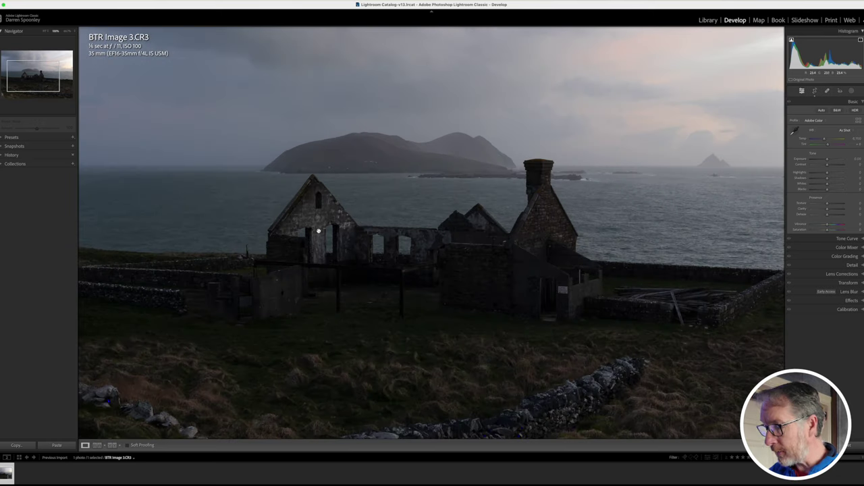
{"action": "key", "text": "z"}
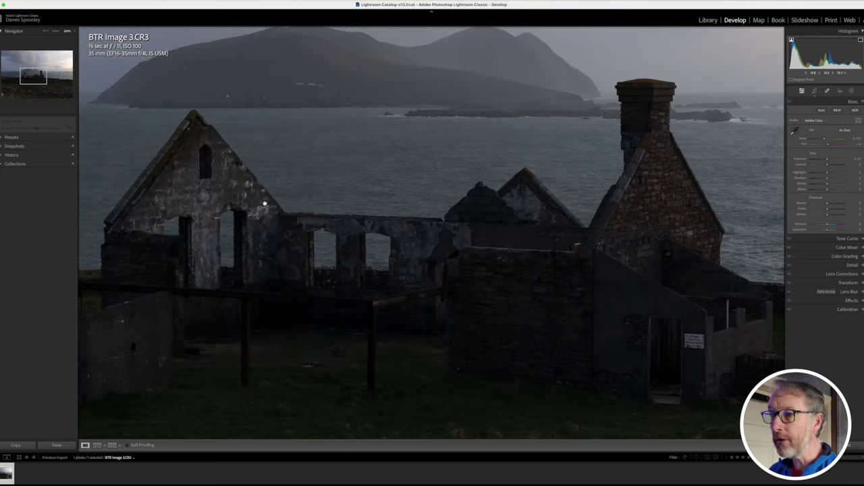
{"action": "scroll", "coordinate": [262, 198], "scroll_direction": "left", "scroll_amount": 5}
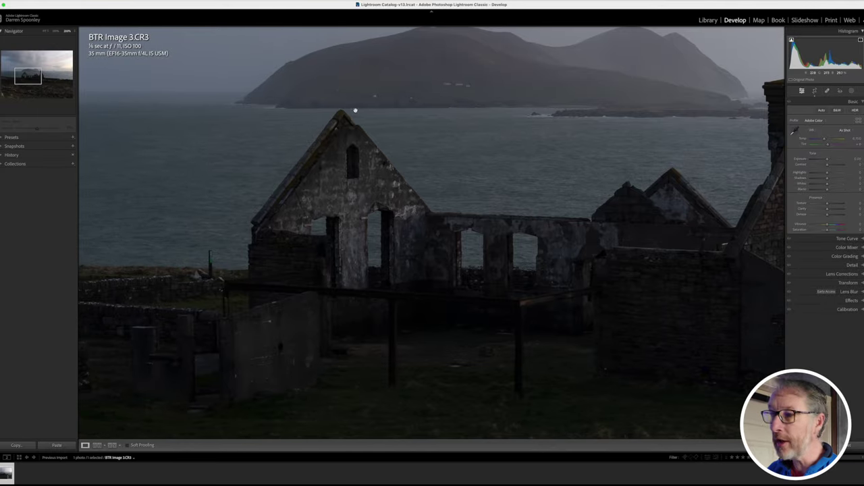
{"action": "scroll", "coordinate": [367, 139], "scroll_direction": "right", "scroll_amount": 4}
{"action": "scroll", "coordinate": [403, 119], "scroll_direction": "right", "scroll_amount": 7}
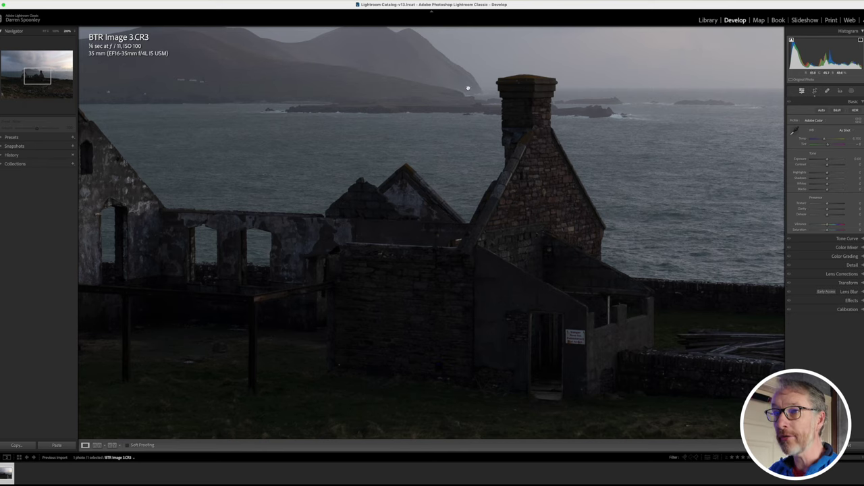
{"action": "scroll", "coordinate": [480, 106], "scroll_direction": "right", "scroll_amount": 2}
{"action": "scroll", "coordinate": [482, 108], "scroll_direction": "right", "scroll_amount": 12}
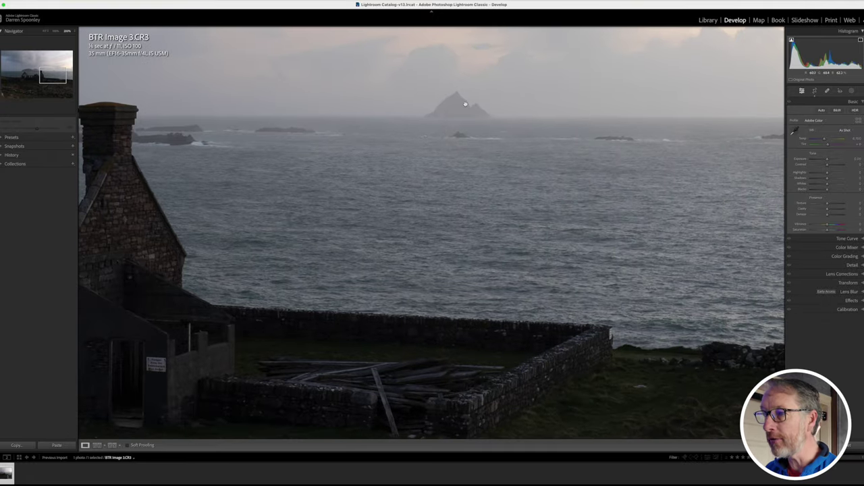
{"action": "scroll", "coordinate": [287, 158], "scroll_direction": "left", "scroll_amount": 5}
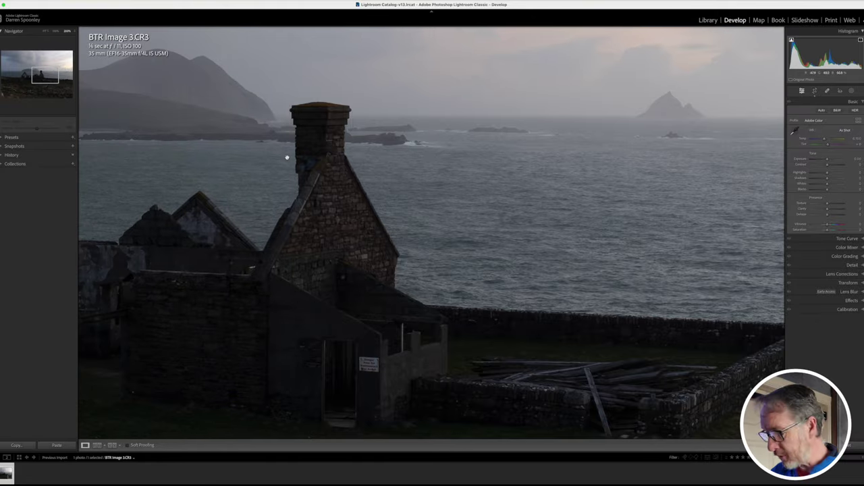
{"action": "left_click", "coordinate": [287, 158]}
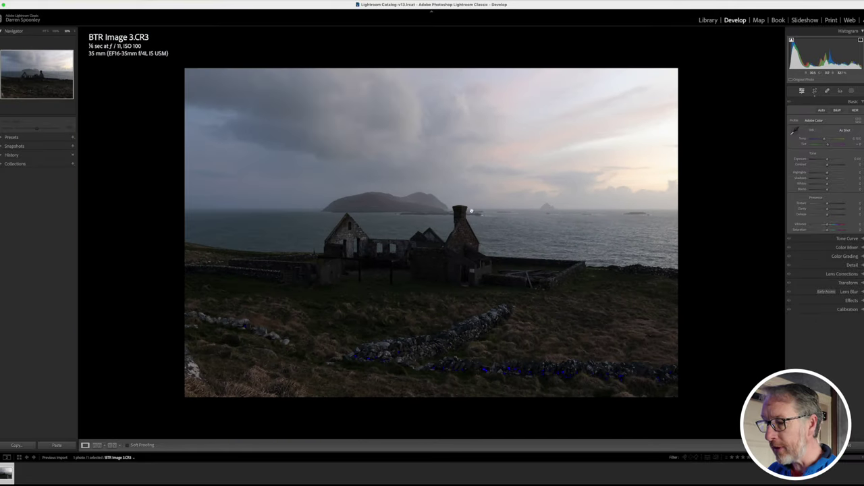
- Zoom in on the ruins and stone enclosure, look around, then return to Fit
{"action": "left_click", "coordinate": [489, 313]}
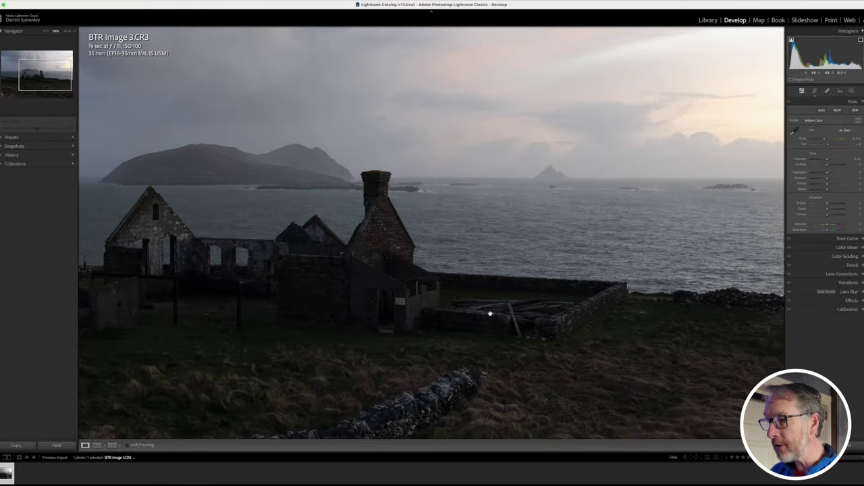
{"action": "scroll", "coordinate": [490, 313], "scroll_direction": "down", "scroll_amount": 5}
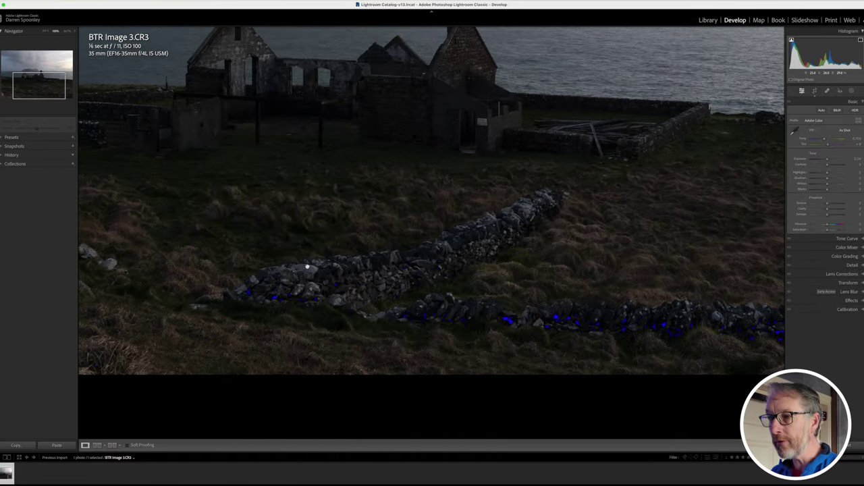
{"action": "scroll", "coordinate": [307, 267], "scroll_direction": "left", "scroll_amount": 5}
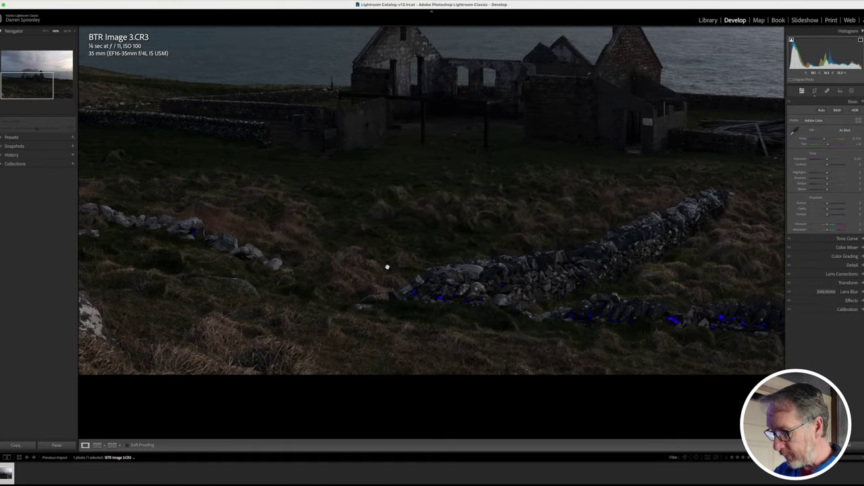
{"action": "scroll", "coordinate": [387, 266], "scroll_direction": "up", "scroll_amount": 3}
{"action": "scroll", "coordinate": [387, 265], "scroll_direction": "down", "scroll_amount": 3}
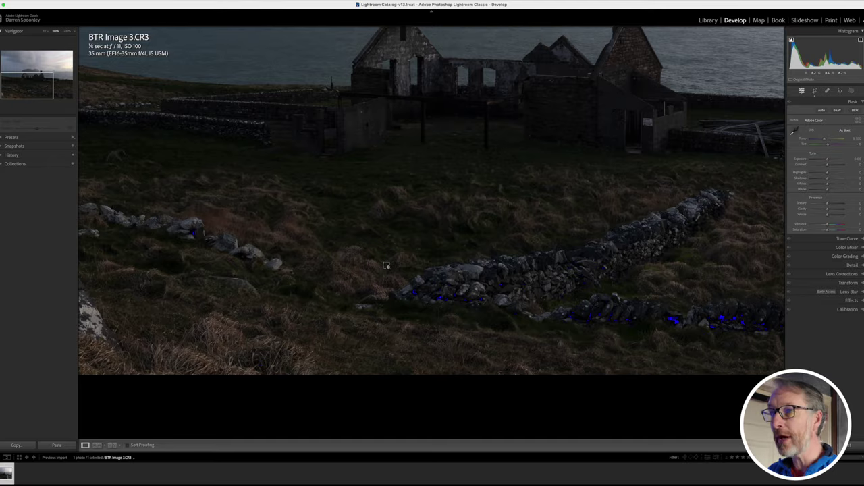
{"action": "left_click", "coordinate": [387, 265]}
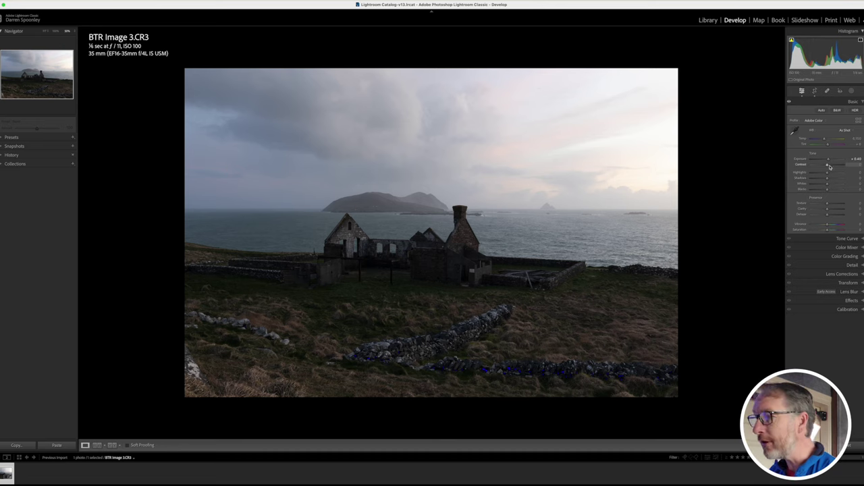
- Try contrast near -39, then pull Highlights down to -76 to tame the bright sky
{"action": "left_click_drag", "start_coordinate": [829, 165], "coordinate": [813, 165]}
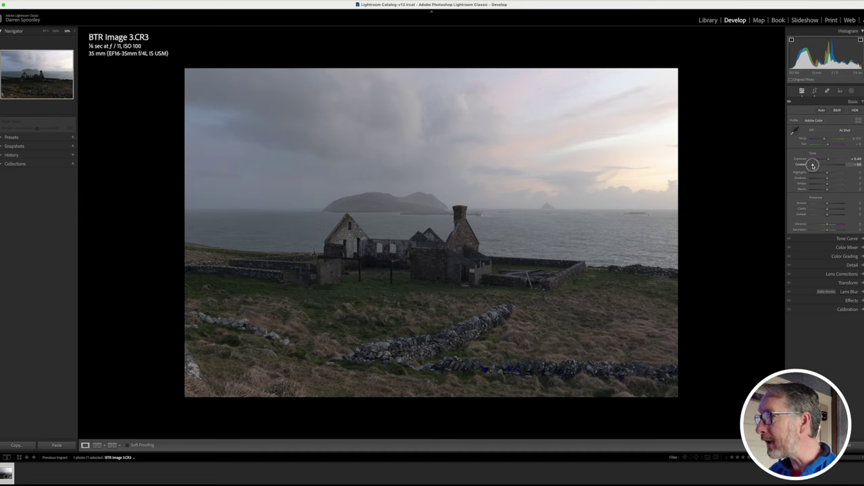
{"action": "left_click_drag", "start_coordinate": [813, 166], "coordinate": [828, 165]}
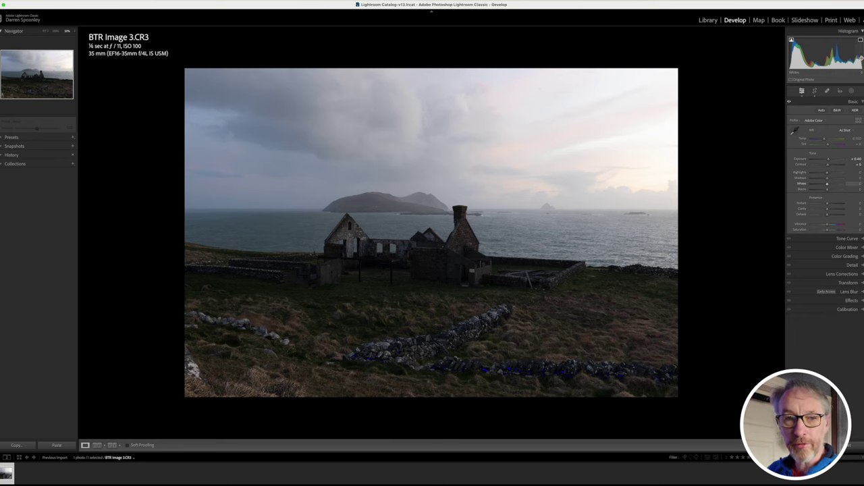
{"action": "left_click", "coordinate": [828, 174]}
{"action": "left_click_drag", "start_coordinate": [828, 175], "coordinate": [811, 174]}
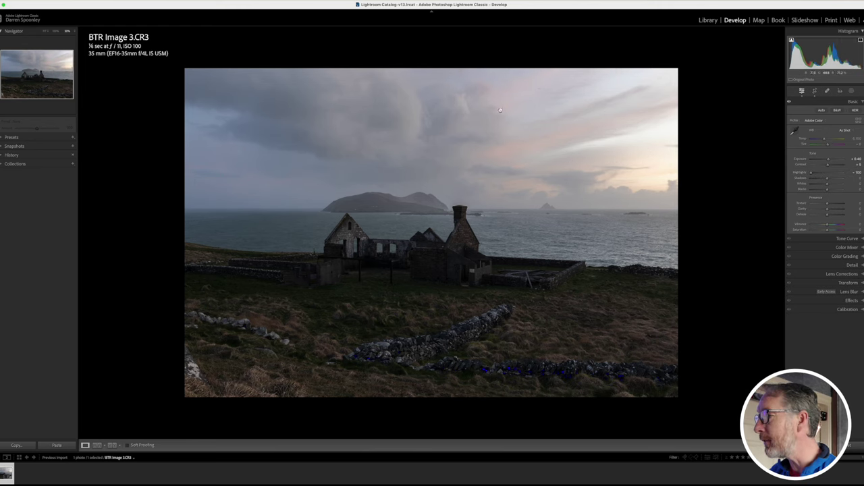
{"action": "left_click_drag", "start_coordinate": [811, 174], "coordinate": [816, 174]}
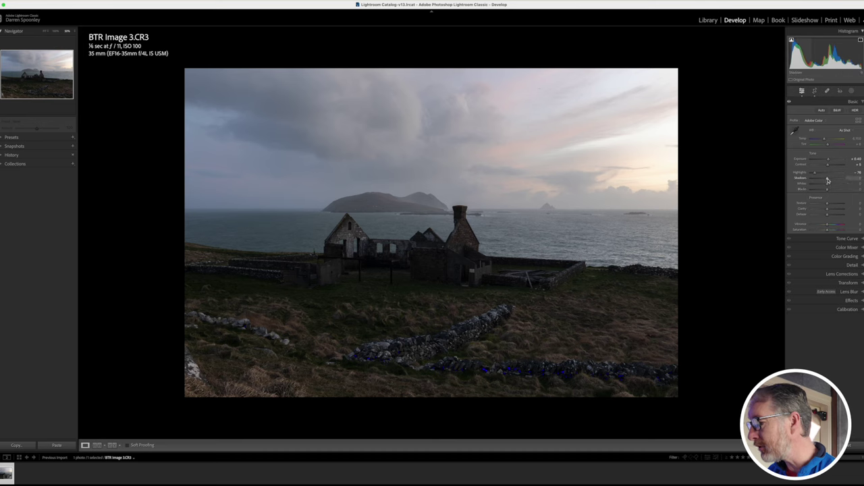
- Lift the shadows, and set Whites +14, Blacks -7 and Dehaze +17
{"action": "left_click_drag", "start_coordinate": [827, 180], "coordinate": [838, 178]}
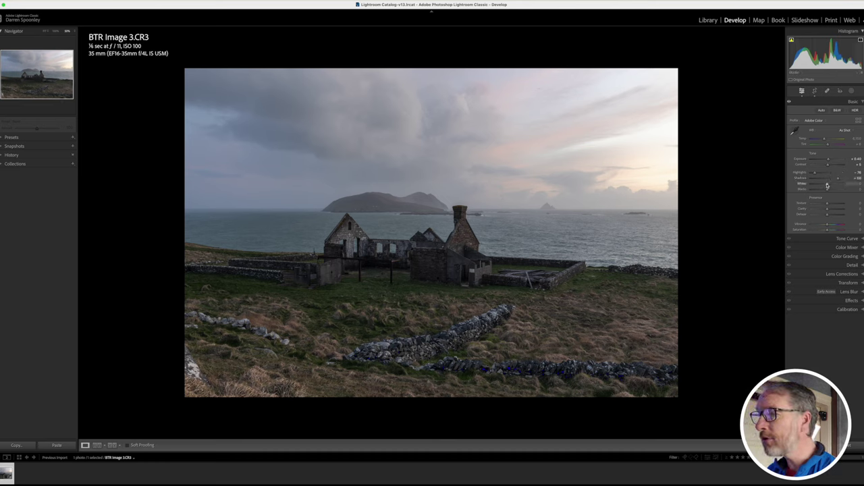
{"action": "left_click_drag", "start_coordinate": [827, 186], "coordinate": [829, 184]}
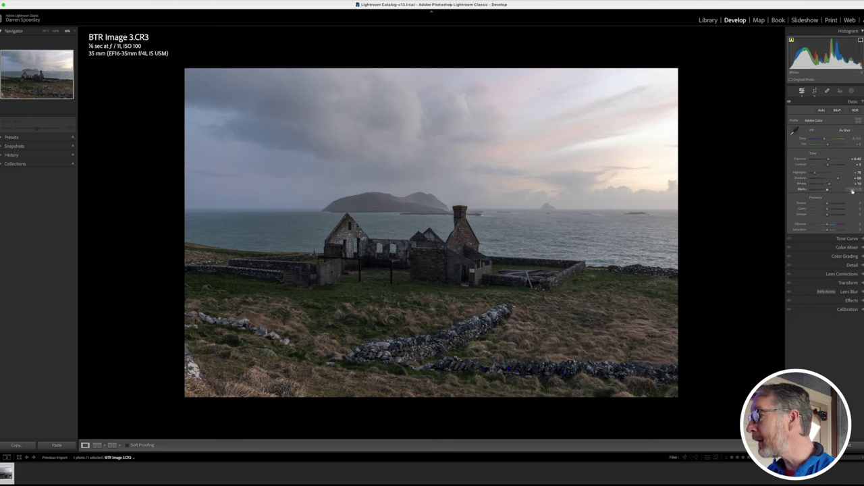
{"action": "left_click_drag", "start_coordinate": [828, 190], "coordinate": [827, 190]}
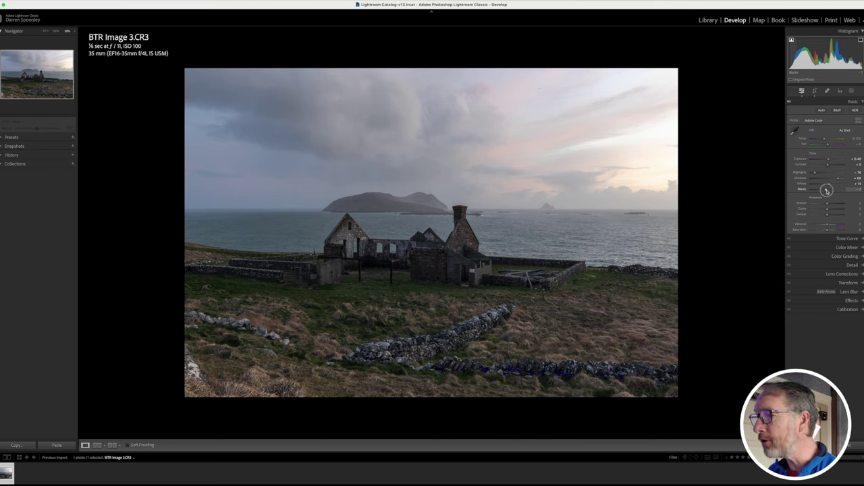
{"action": "left_click_drag", "start_coordinate": [826, 190], "coordinate": [827, 190]}
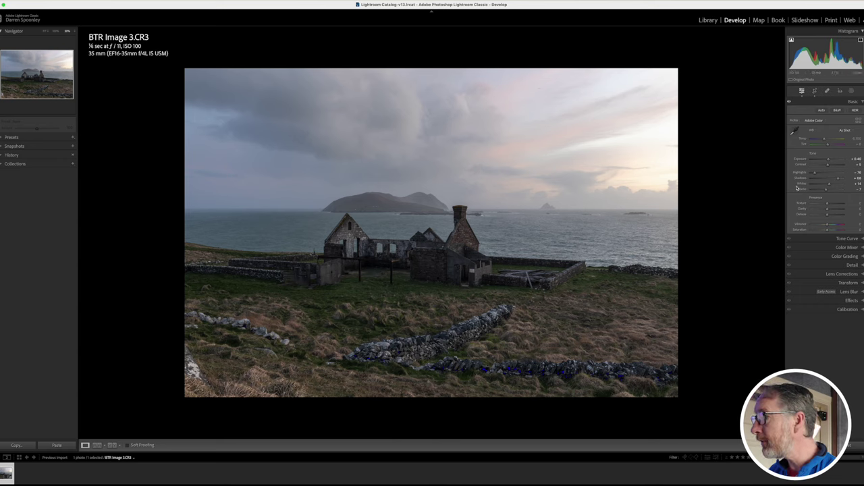
{"action": "left_click_drag", "start_coordinate": [828, 216], "coordinate": [830, 215]}
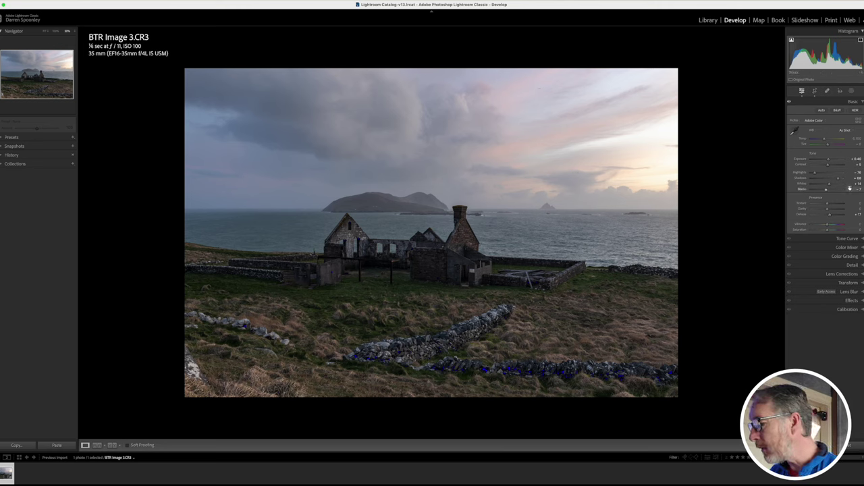
- Raise Vibrance to +30 while checking the ruined buildings close up
{"action": "left_click", "coordinate": [828, 226]}
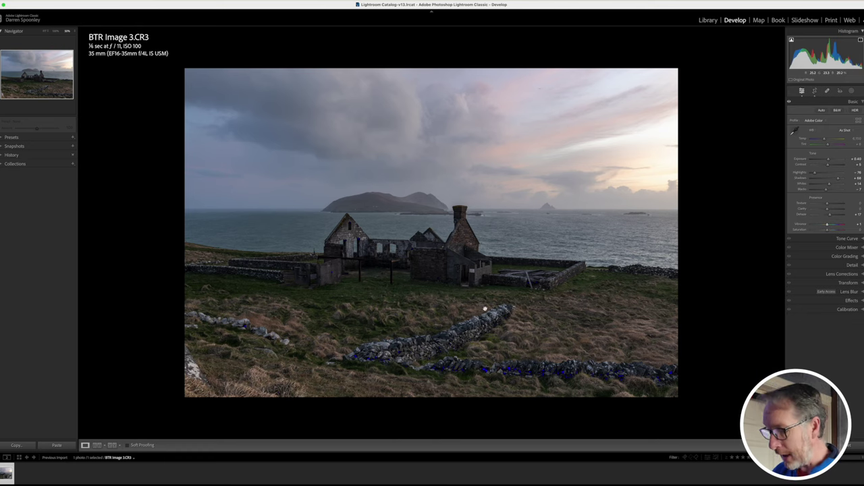
{"action": "left_click", "coordinate": [463, 242]}
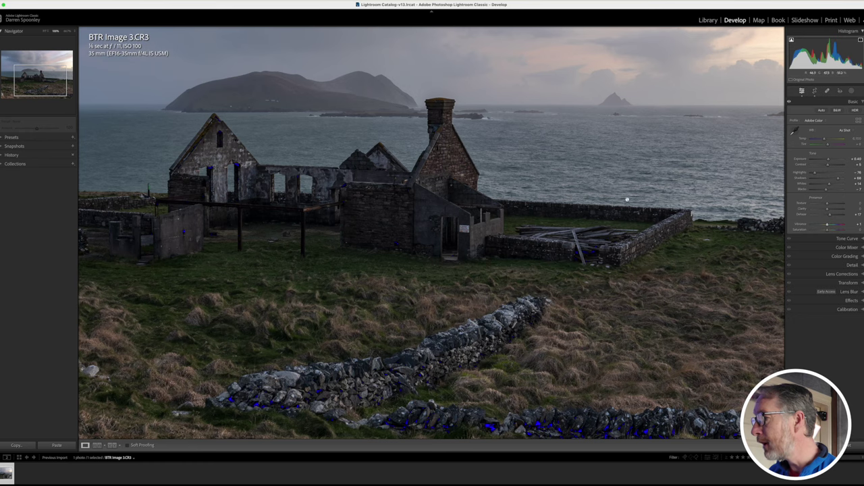
{"action": "left_click", "coordinate": [828, 226]}
{"action": "left_click_drag", "start_coordinate": [828, 226], "coordinate": [832, 226]}
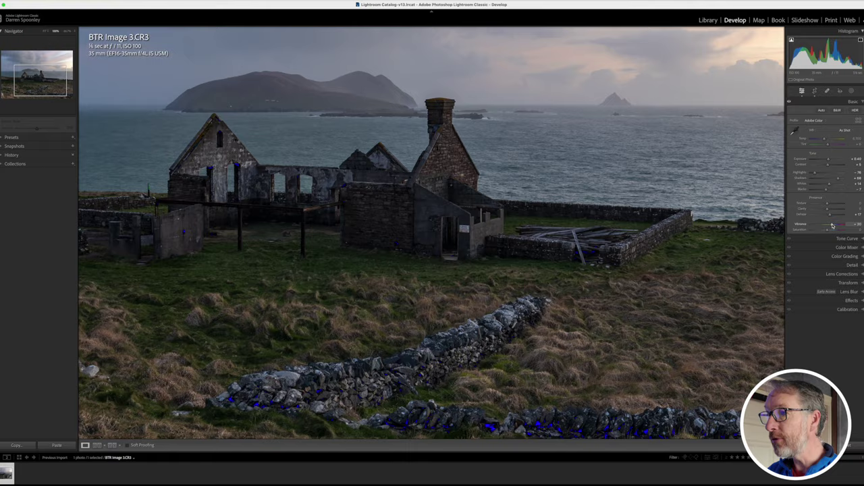
- Return to the whole photo and toggle Before/After to compare with the original
{"action": "key", "text": "z"}
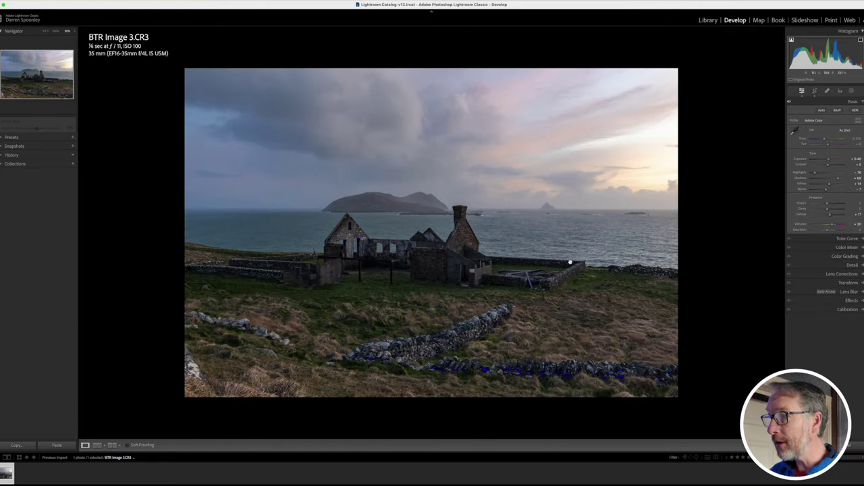
{"action": "key", "text": "backslash"}
{"action": "key", "text": "backslash"}
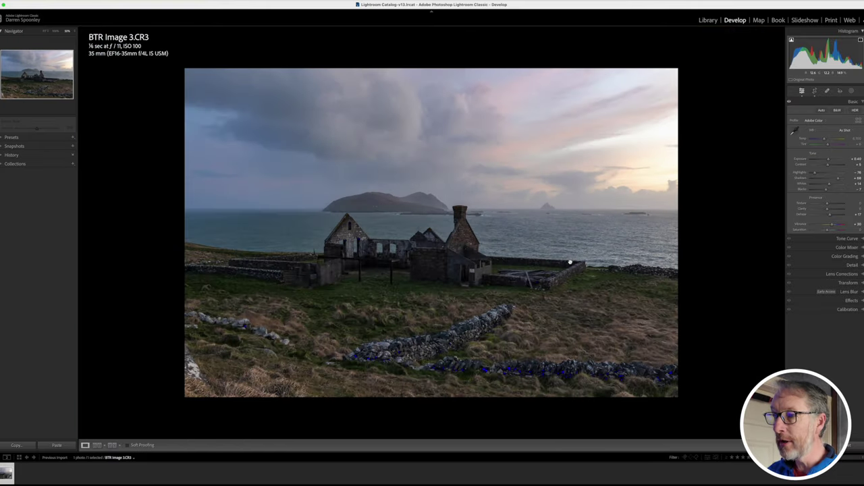
{"action": "key", "text": "backslash"}
{"action": "key", "text": "backslash"}
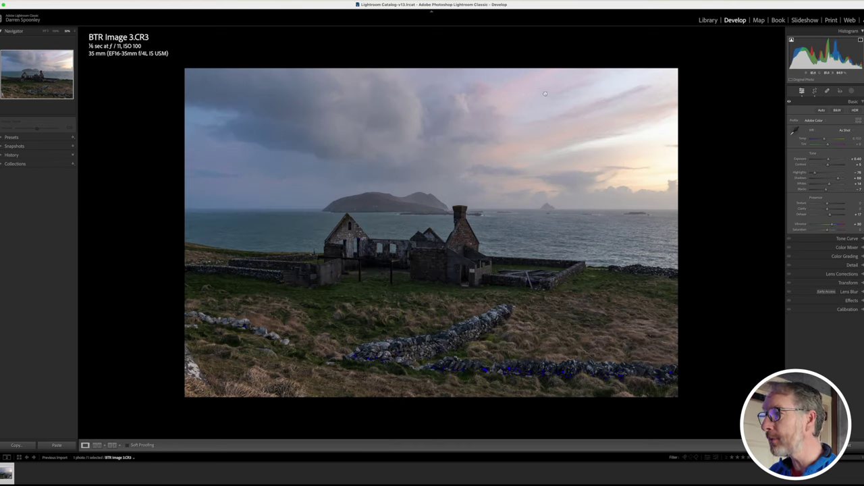
- Zoom to 100% on the pink sky and heal the dark dust spot with Spot Removal
{"action": "key", "text": "z"}
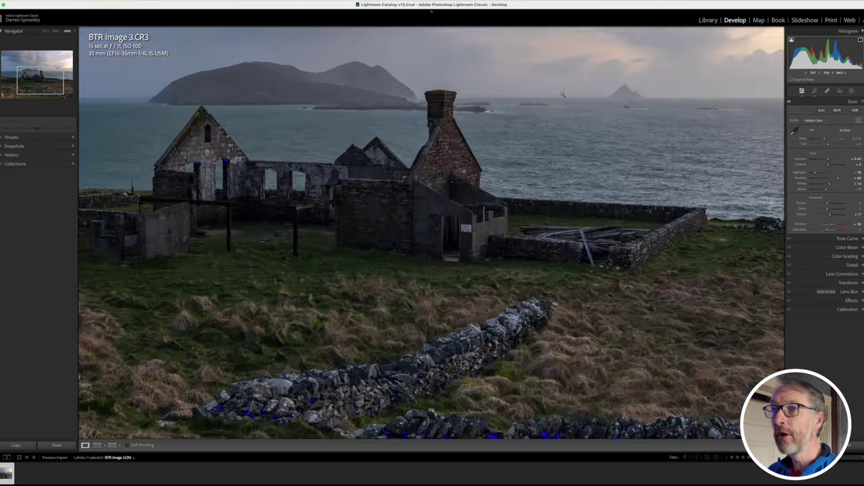
{"action": "scroll", "coordinate": [563, 93], "scroll_direction": "up", "scroll_amount": 15}
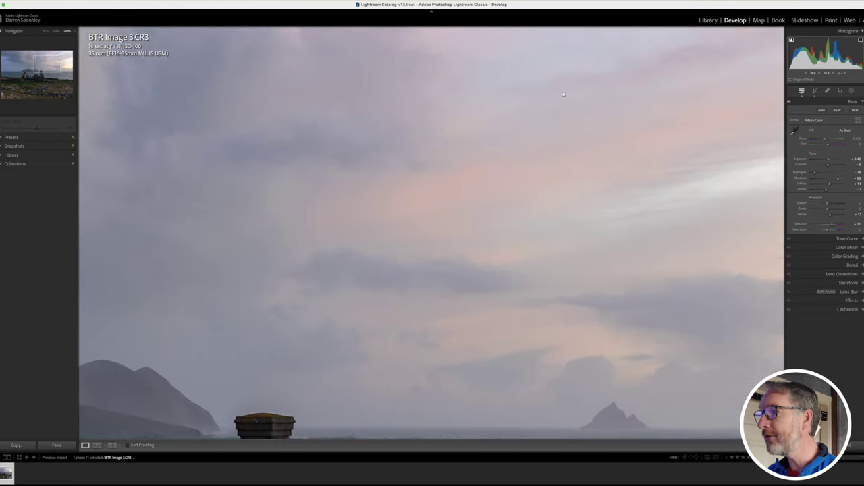
{"action": "scroll", "coordinate": [563, 94], "scroll_direction": "up", "scroll_amount": 3}
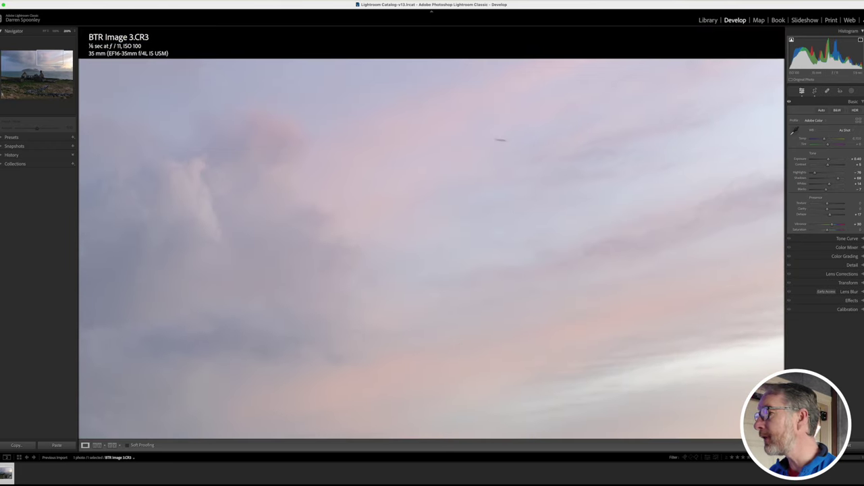
{"action": "left_click", "coordinate": [827, 91]}
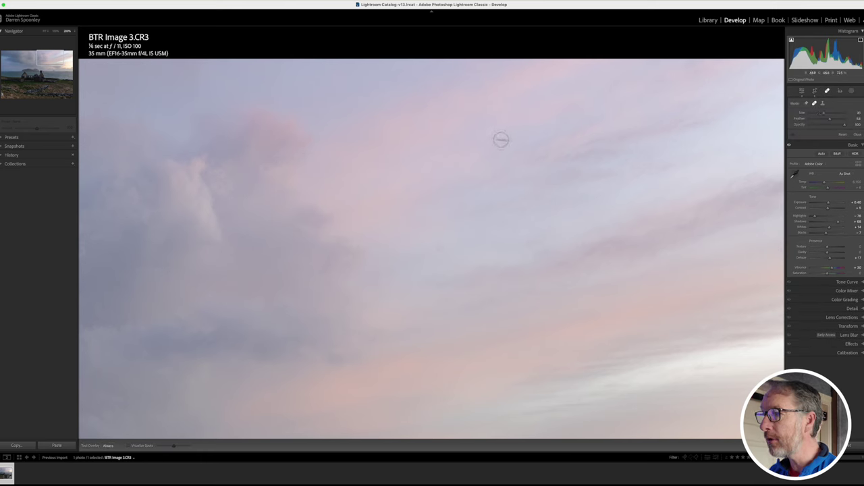
{"action": "left_click", "coordinate": [501, 140]}
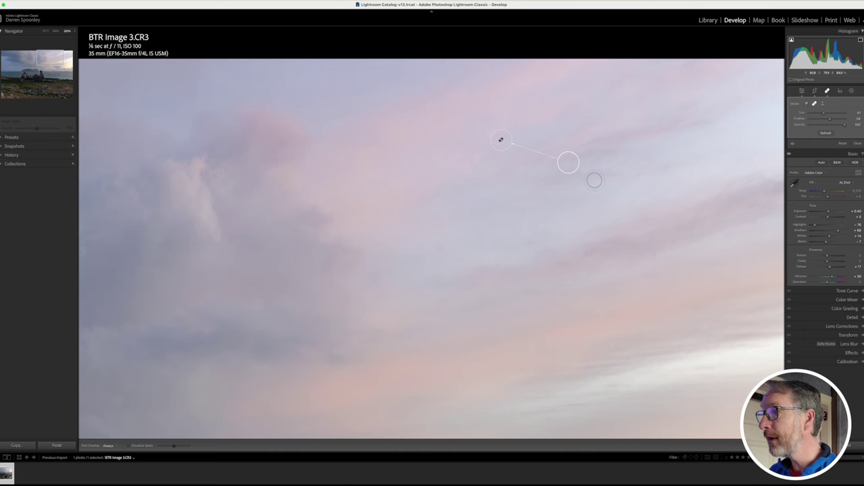
{"action": "key", "text": "Delete"}
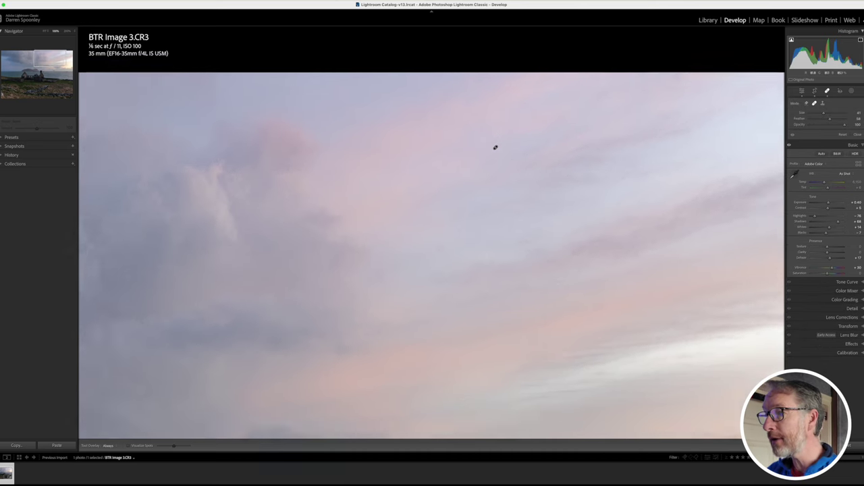
{"action": "key", "text": "z"}
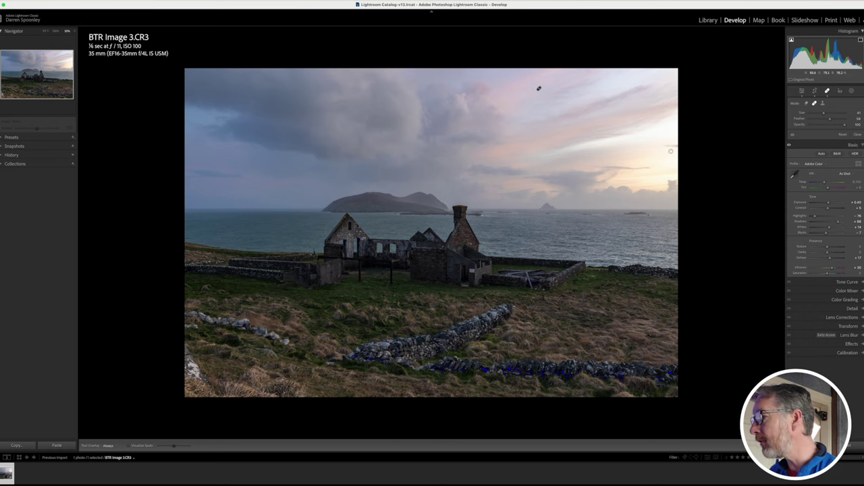
- Warm the white balance to Temp 8,912 and close the Spot Removal panel
{"action": "left_click_drag", "start_coordinate": [826, 184], "coordinate": [831, 182]}
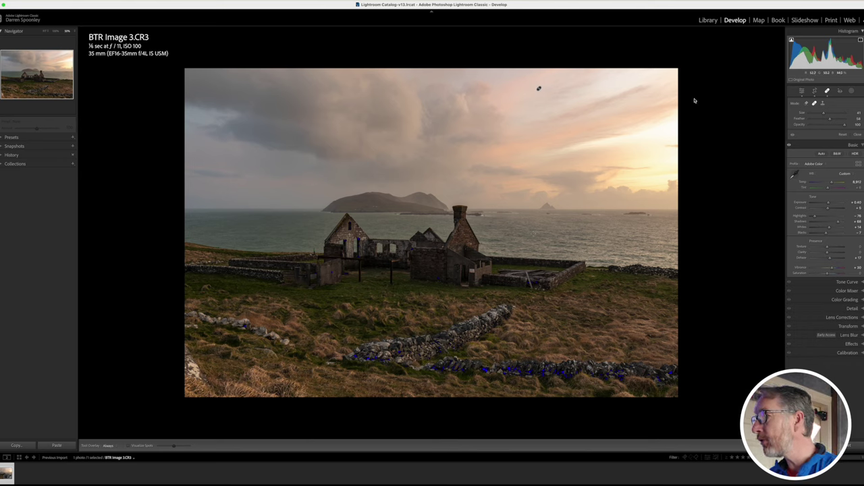
{"action": "left_click", "coordinate": [802, 91]}
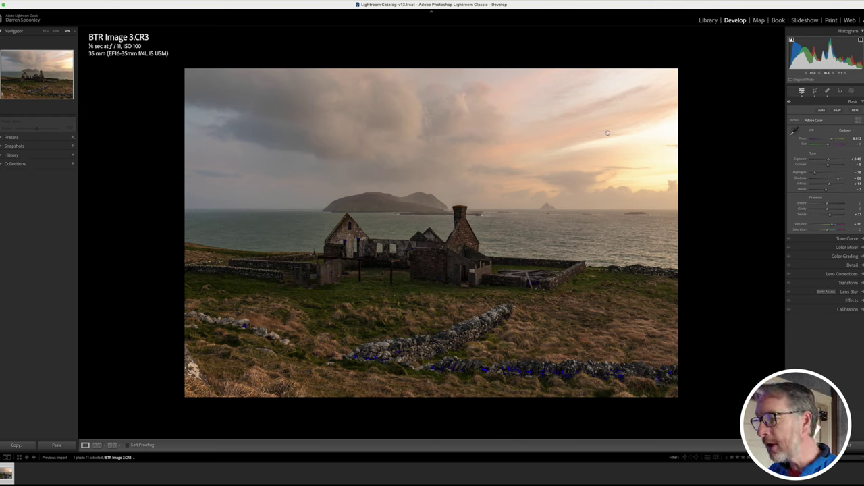
- Zoom in on the danger sign by the cottage doorway and switch to the Healing tool
{"action": "left_click", "coordinate": [487, 289]}
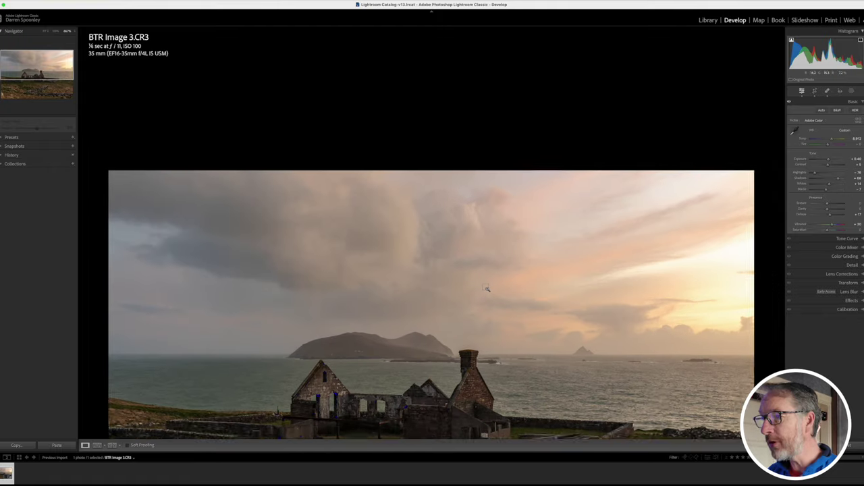
{"action": "scroll", "coordinate": [487, 288], "scroll_direction": "down", "scroll_amount": 10}
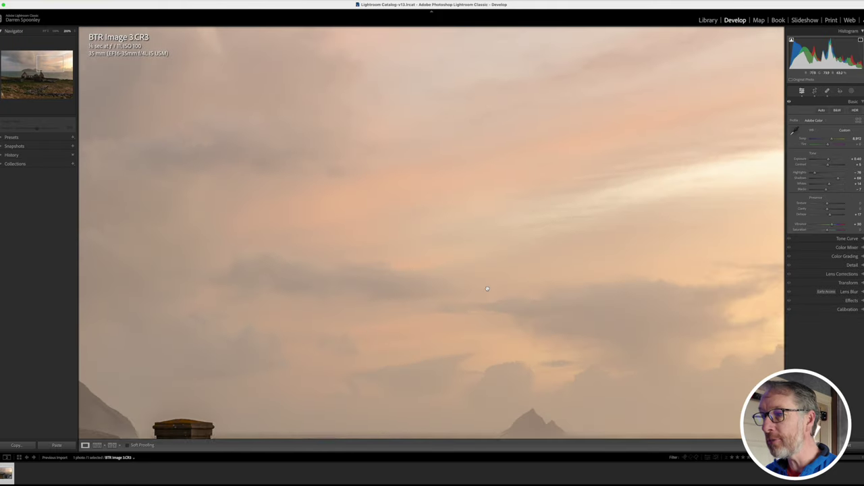
{"action": "scroll", "coordinate": [487, 289], "scroll_direction": "left", "scroll_amount": 3}
{"action": "scroll", "coordinate": [487, 288], "scroll_direction": "left", "scroll_amount": 5}
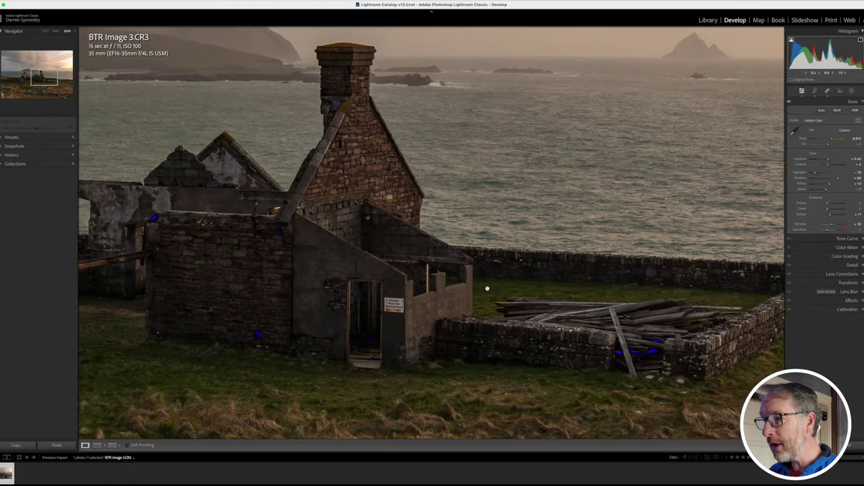
{"action": "scroll", "coordinate": [487, 289], "scroll_direction": "up", "scroll_amount": 3}
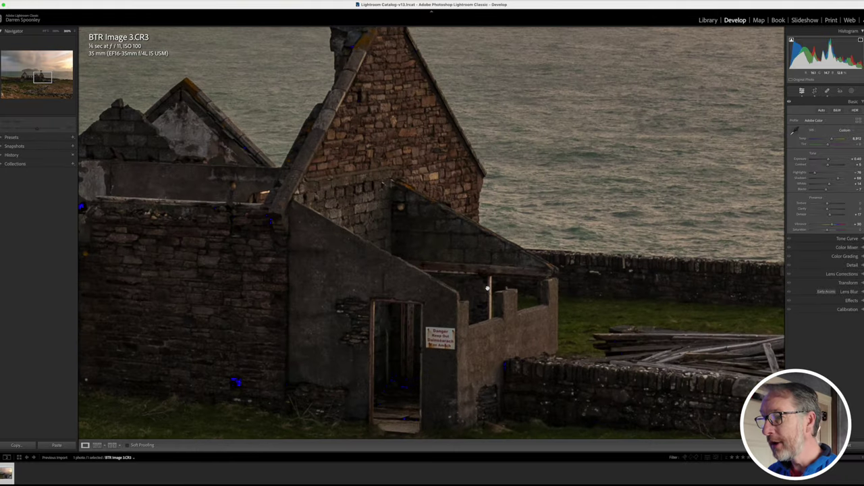
{"action": "scroll", "coordinate": [487, 288], "scroll_direction": "down", "scroll_amount": 4}
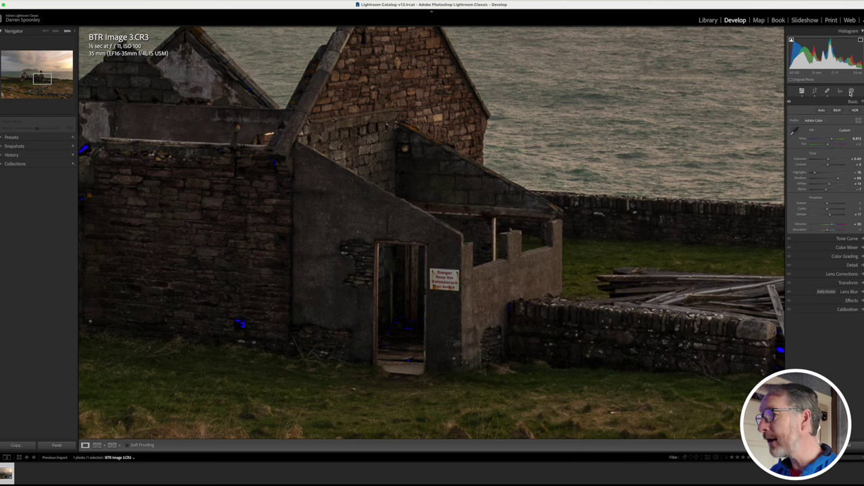
{"action": "left_click", "coordinate": [825, 92]}
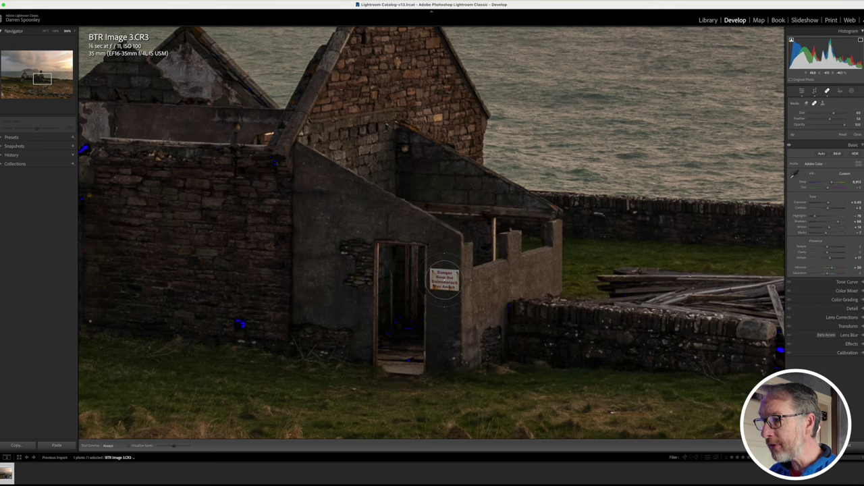
- Heal the danger sign off the doorway wall, close the Healing tool, and zoom back to fit
{"action": "left_click", "coordinate": [444, 279]}
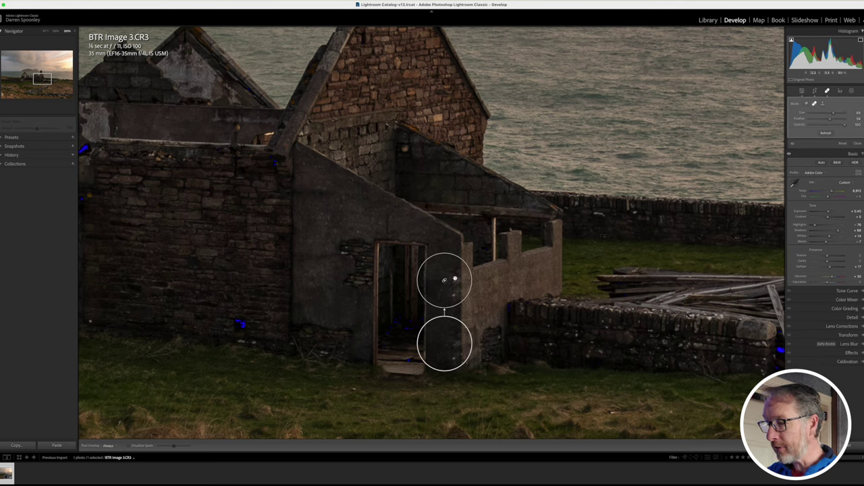
{"action": "key", "text": "Delete"}
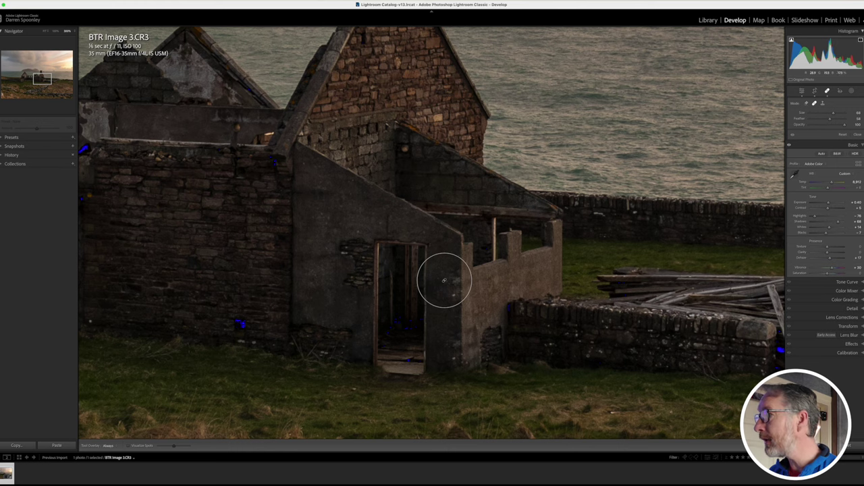
{"action": "left_click", "coordinate": [802, 91]}
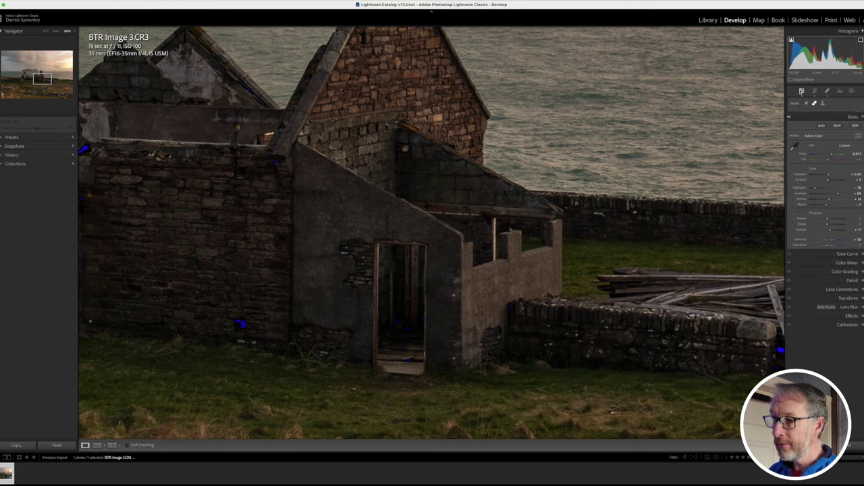
{"action": "left_click", "coordinate": [483, 262]}
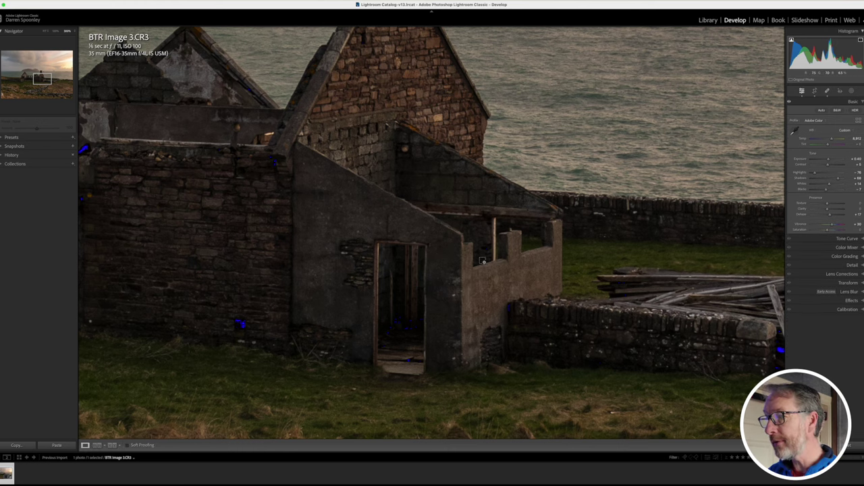